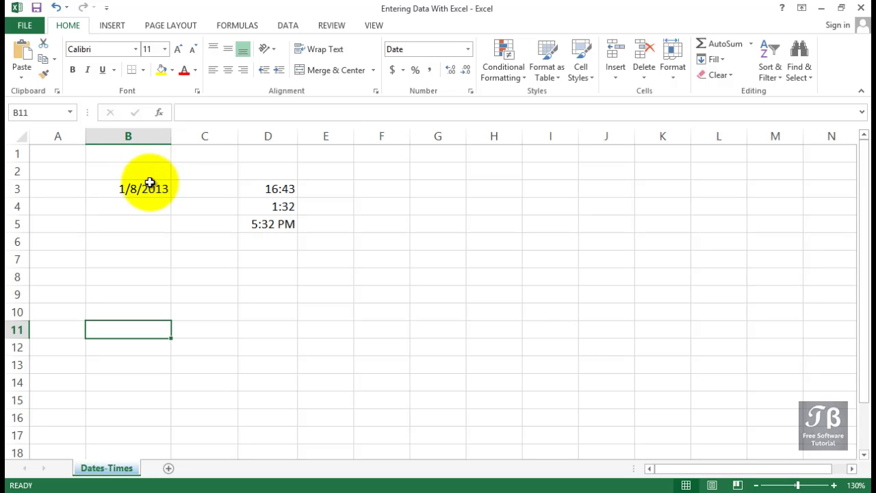
Enter the date 5/5/13 in cell B2, above the existing date.
click(149, 183)
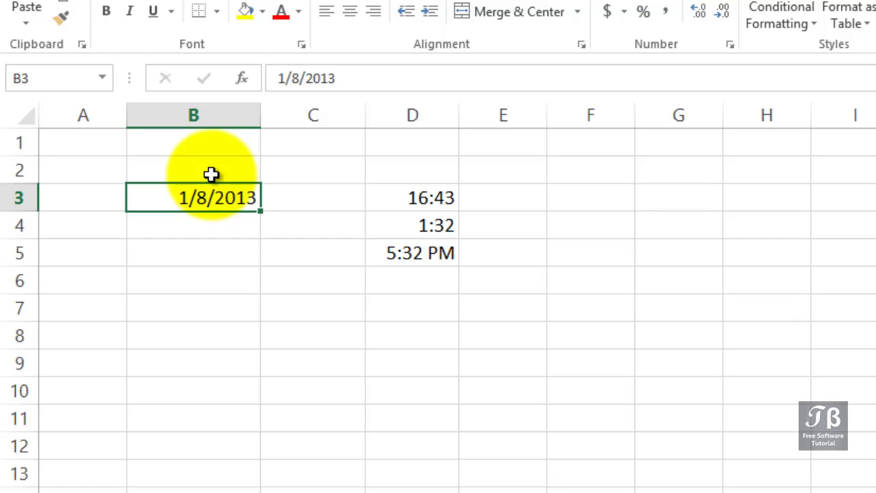
click(210, 174)
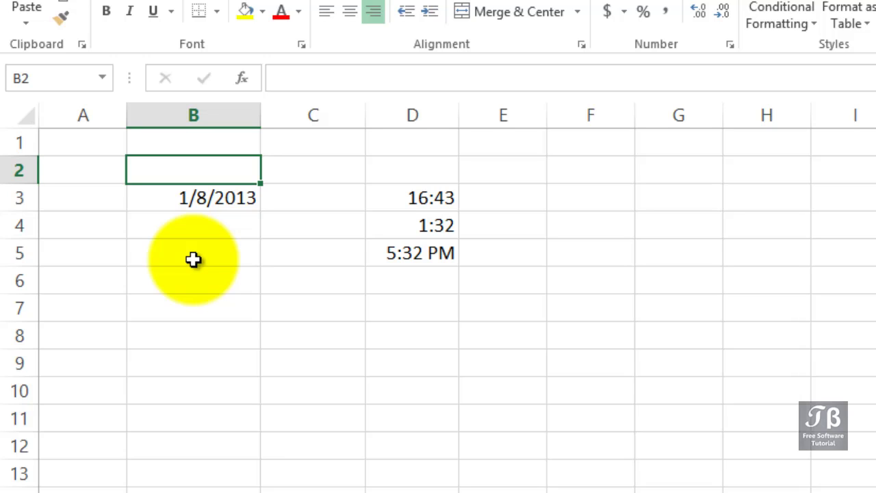
text(5/)
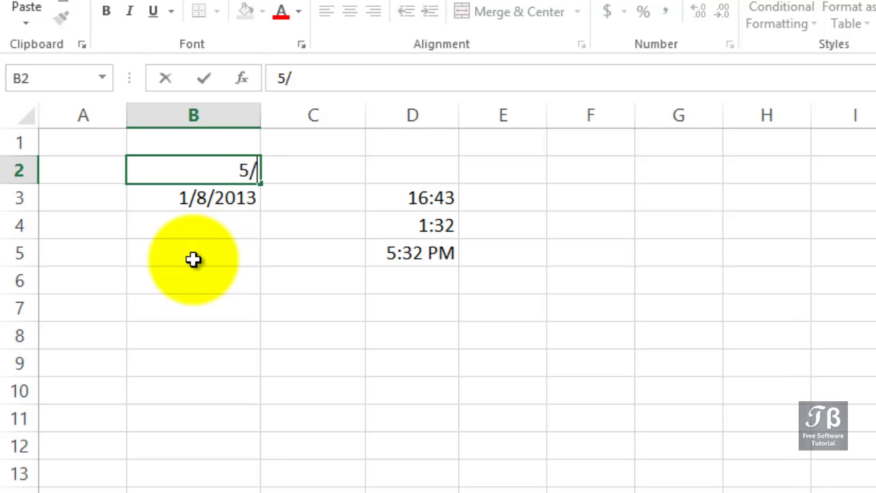
text(5/2013)
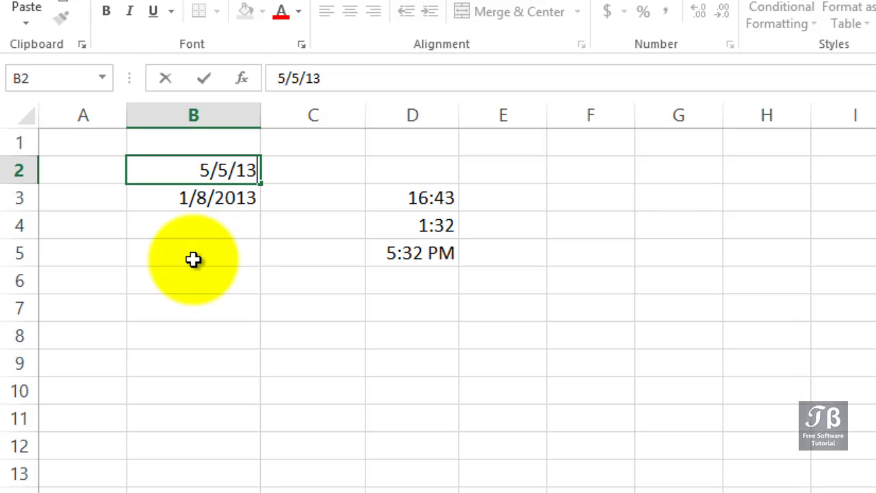
key(Return)
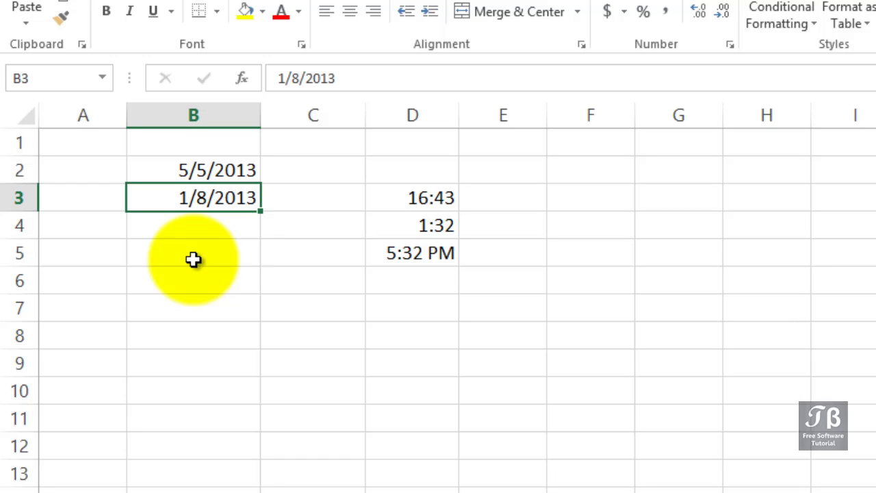
Enter the date with dashes as 6-7-13 in cell B4.
key(Return)
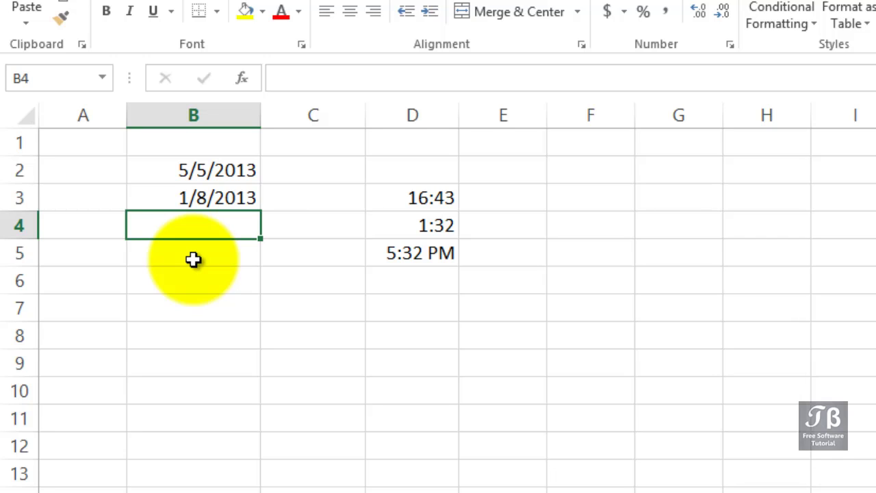
text(6-7-)
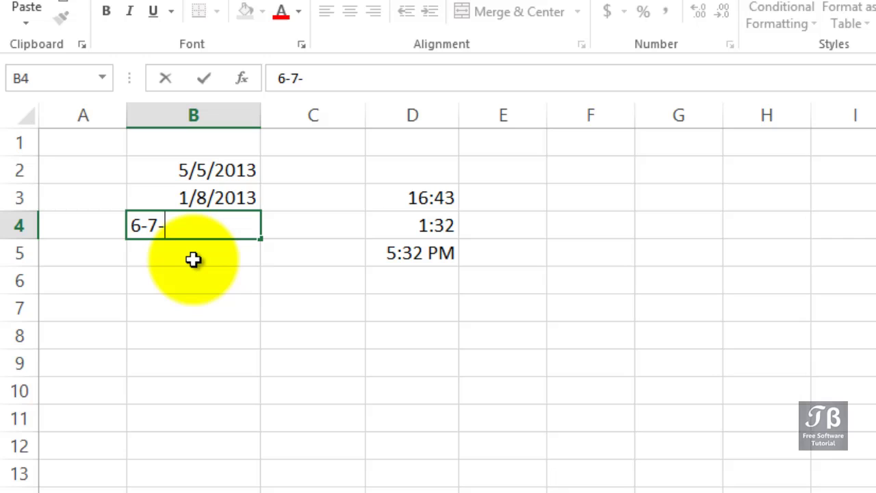
text(13)
key(Return)
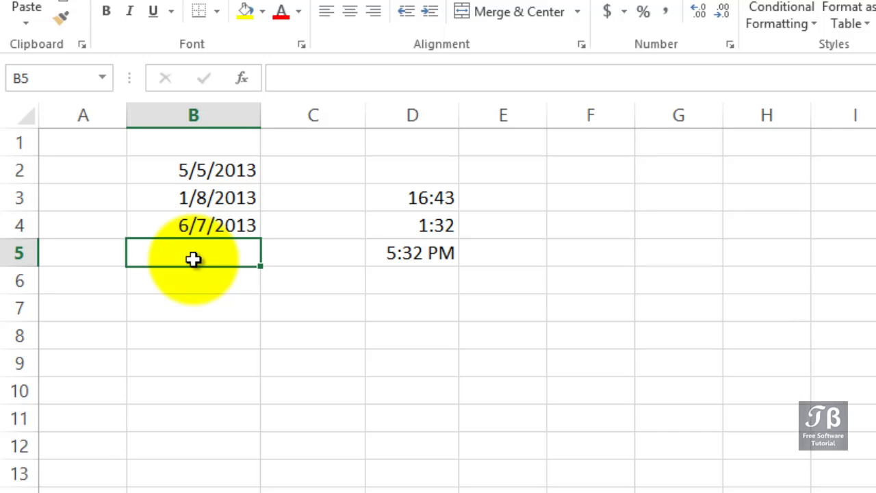
Enter the date 12/21/30 with a two-digit year in cell B6.
key(Return)
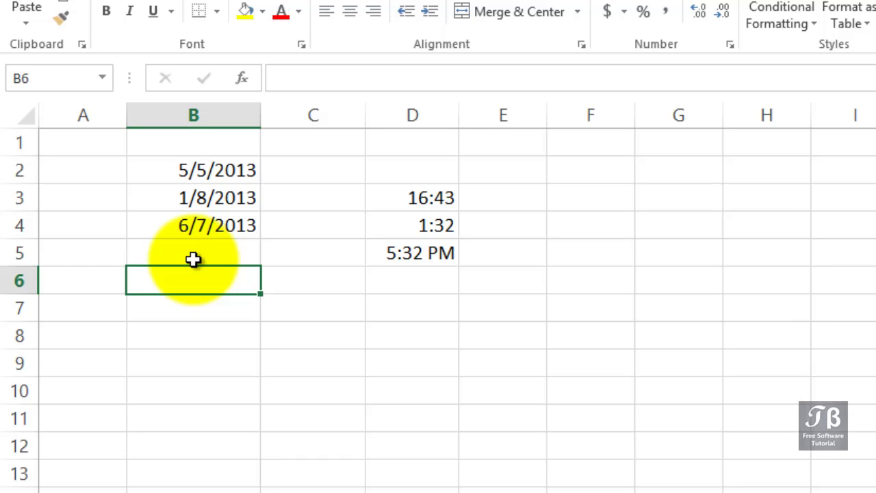
text(12)
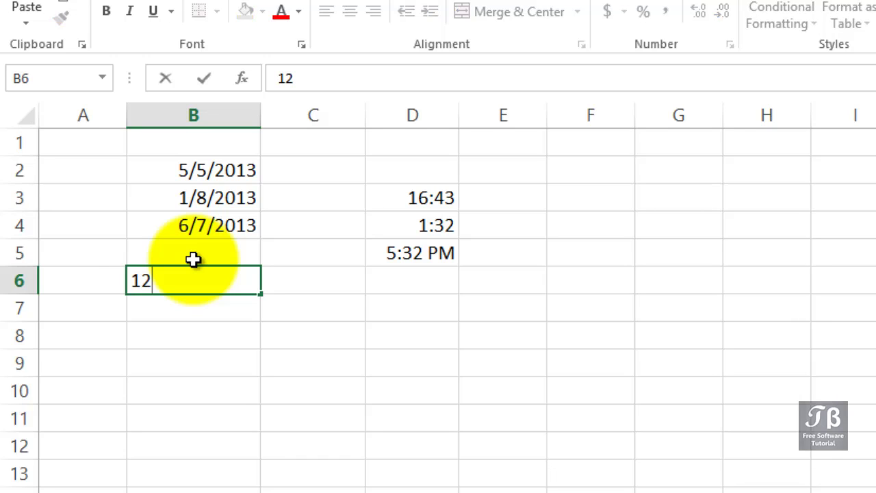
text(/21/)
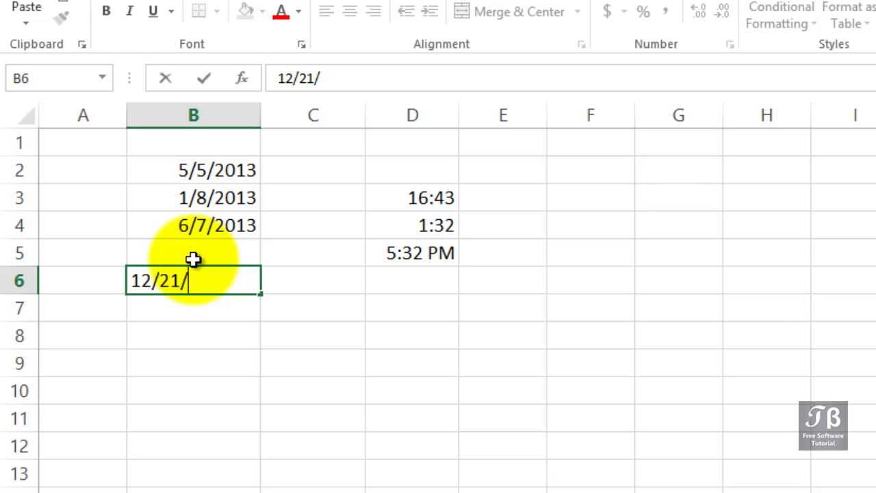
text(30)
key(Return)
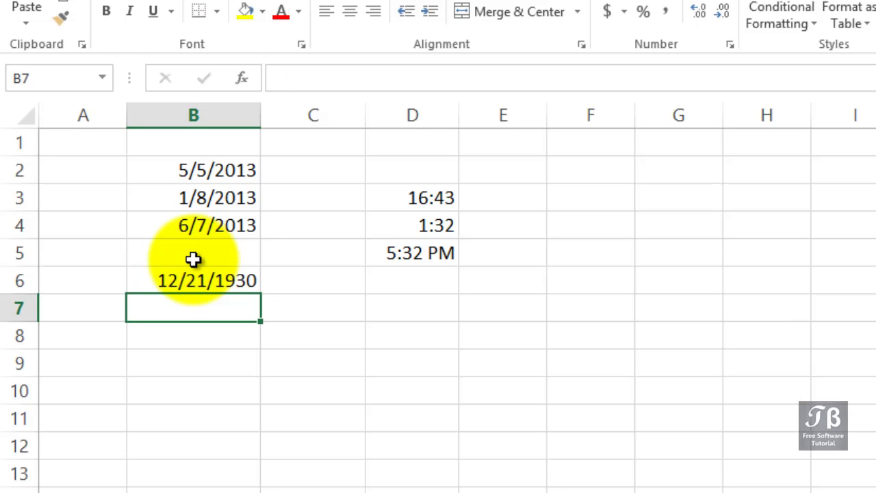
click(193, 281)
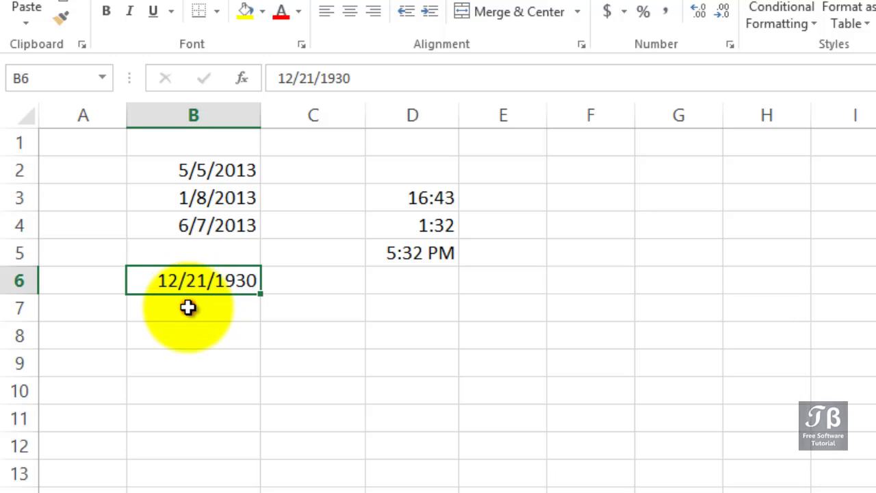
Enter the date 12/21/2029 in cell B7.
click(188, 308)
text(12)
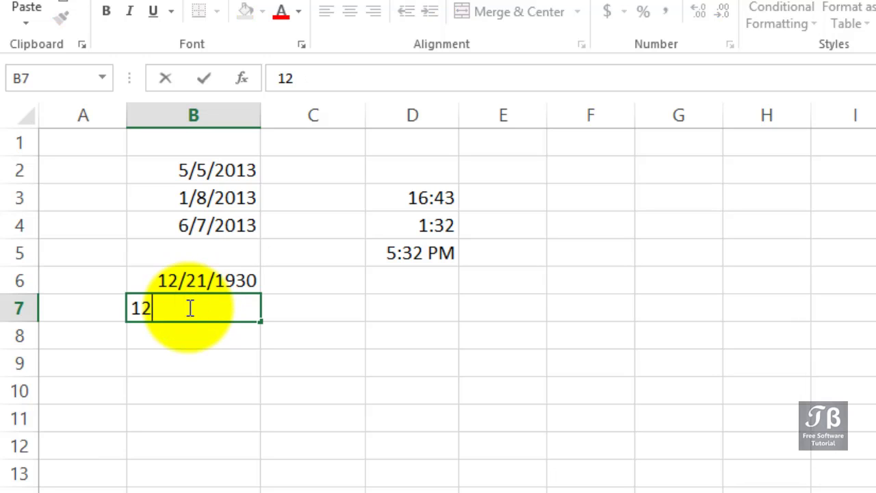
text(/21/)
key(BackSpace)
key(BackSpace)
key(BackSpace)
text(/21/)
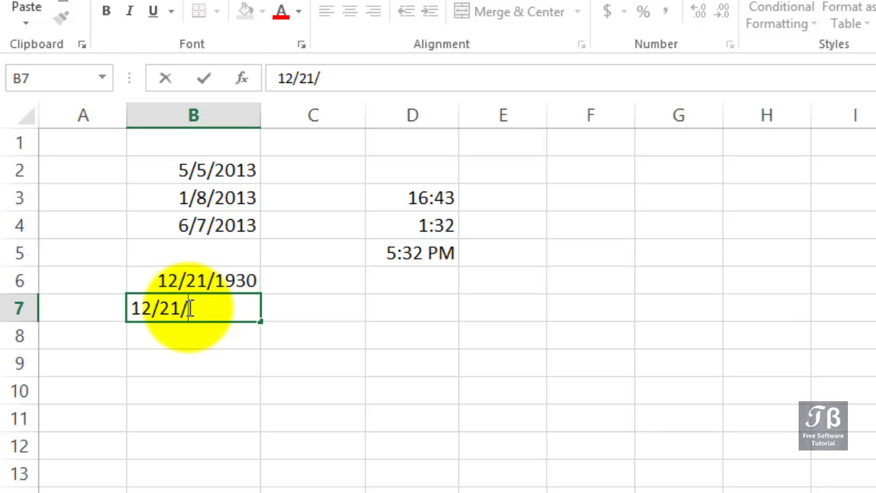
text(2029)
key(Return)
click(189, 308)
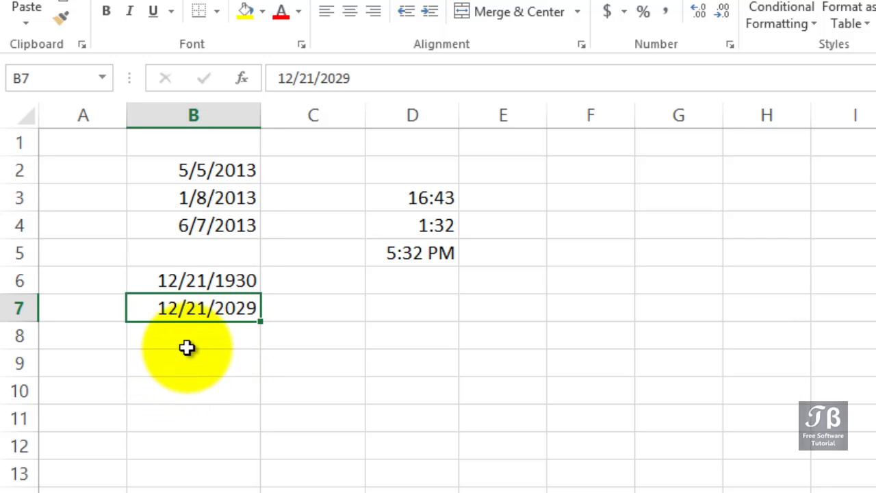
Note the two-digit year ranges beside the dates, entering 30-99 in C6 and 0-29 in C7.
click(204, 283)
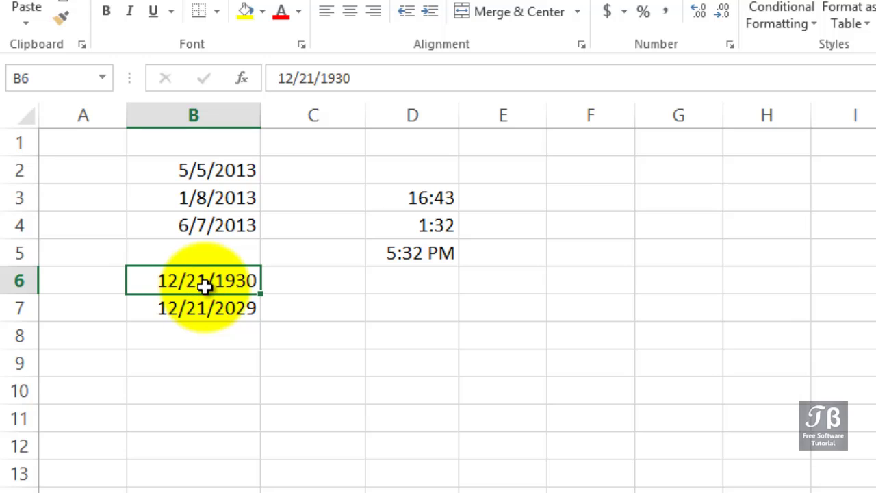
click(292, 281)
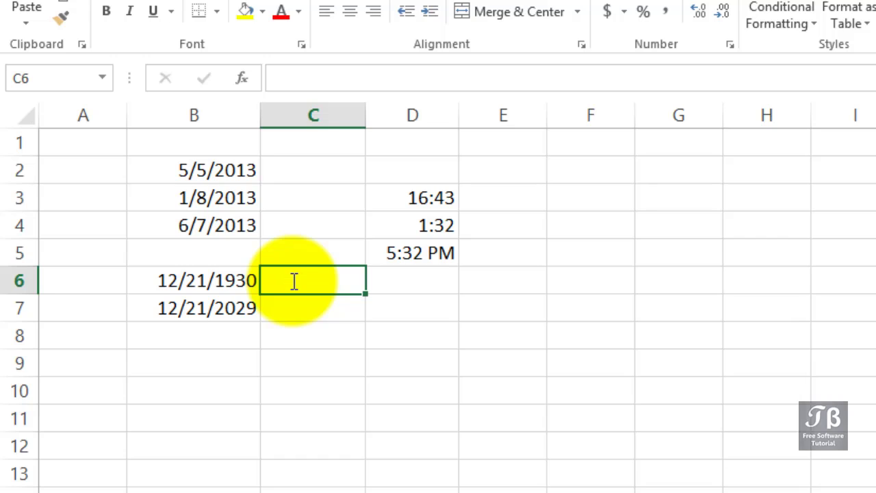
text(30-99)
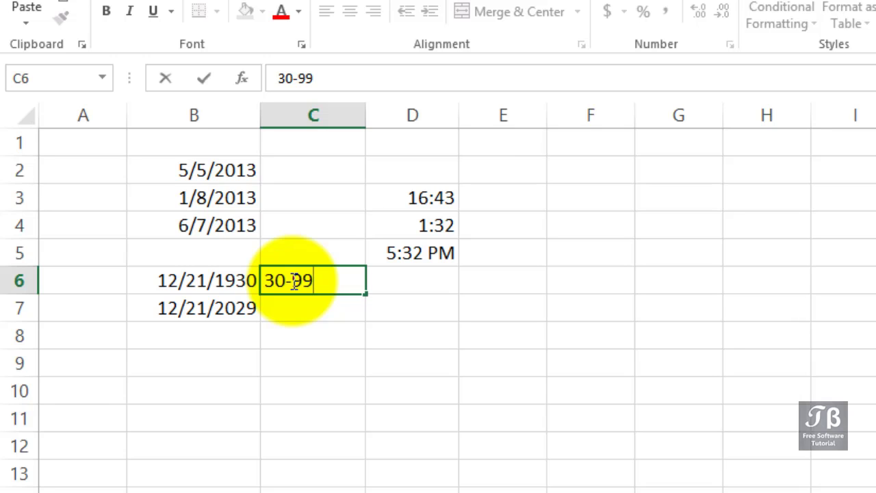
key(Return)
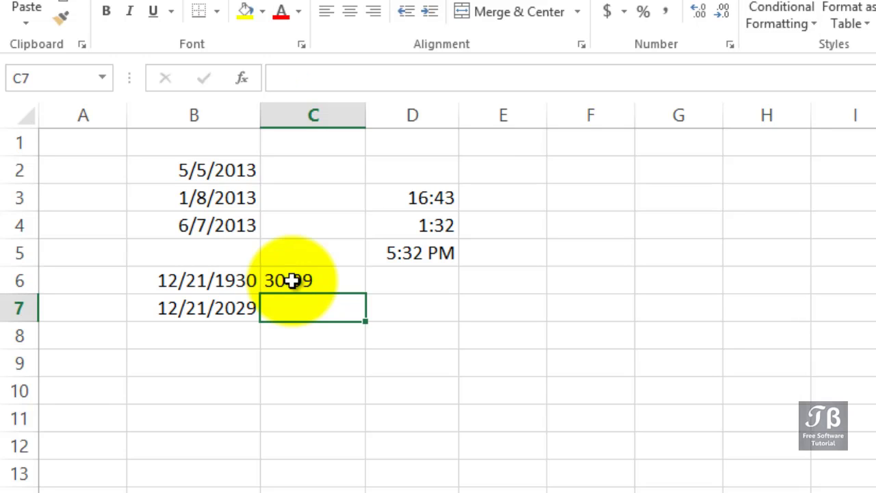
text(0-29)
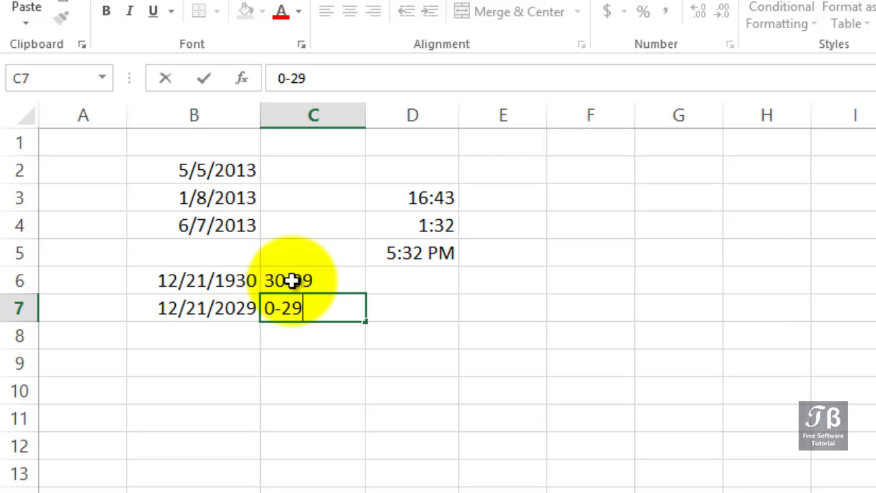
key(Return)
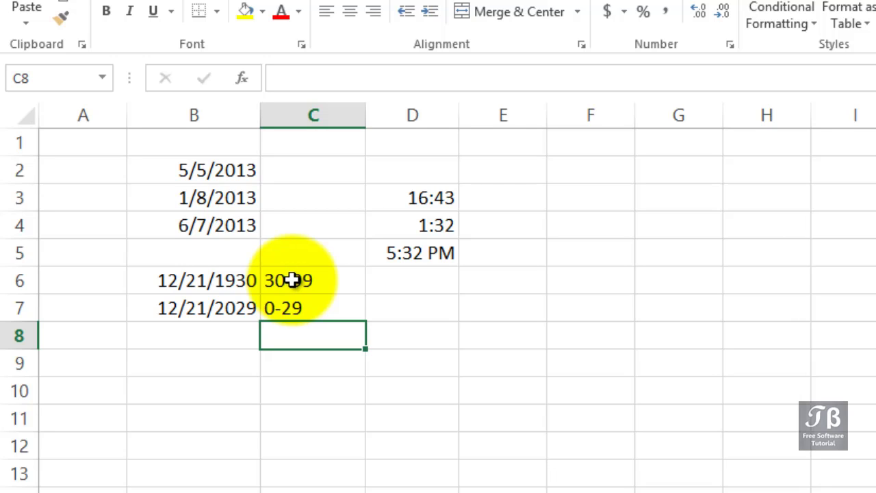
Examine the stored values behind the dates in B6 and B4 and the times in D3 to D5, leaving them unedited.
click(240, 284)
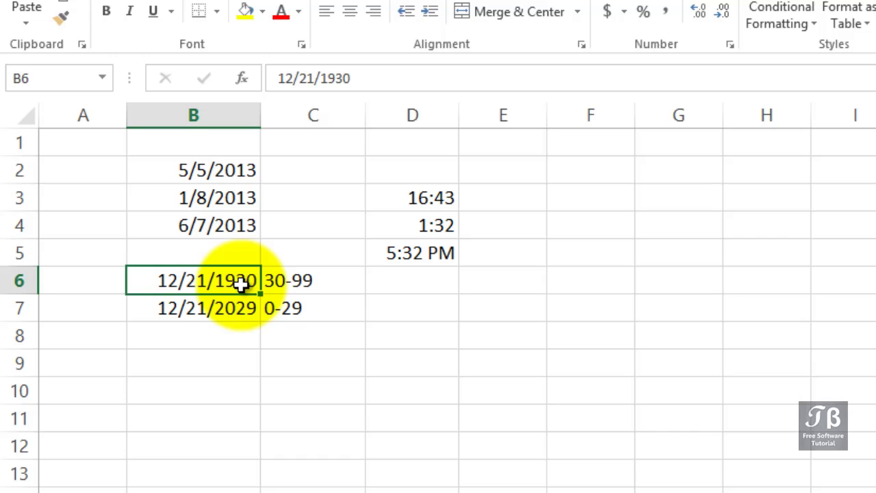
click(230, 229)
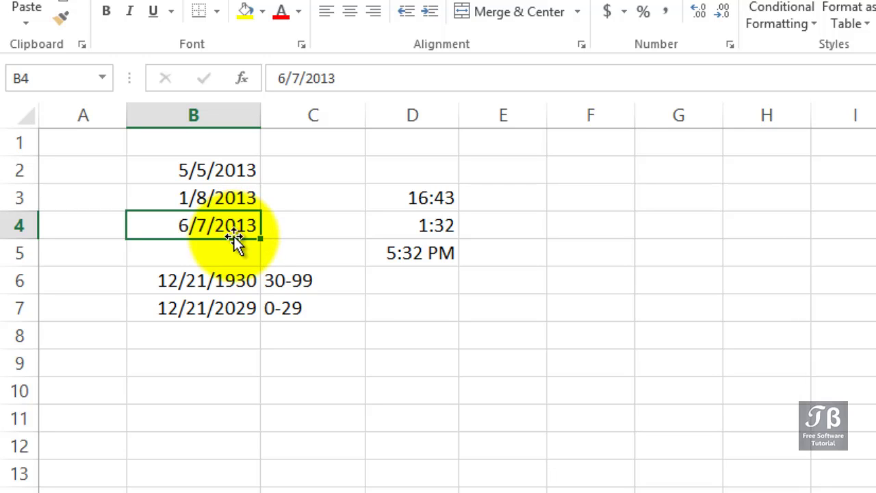
click(408, 207)
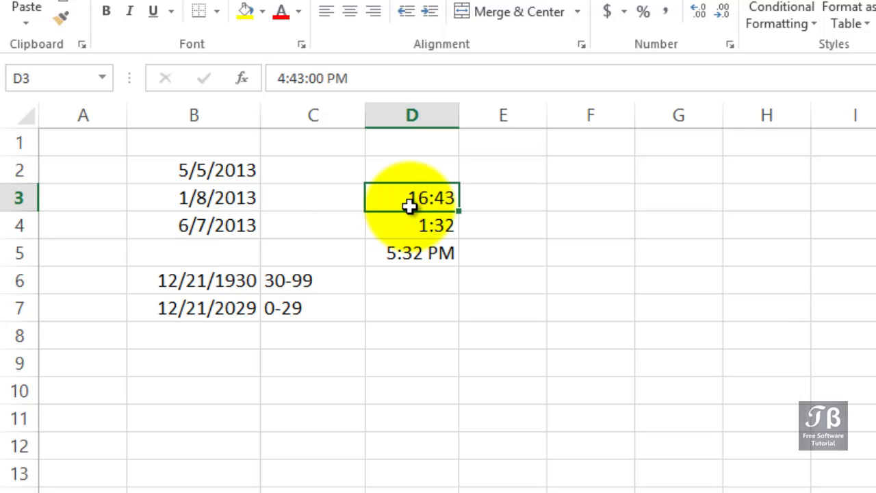
click(410, 217)
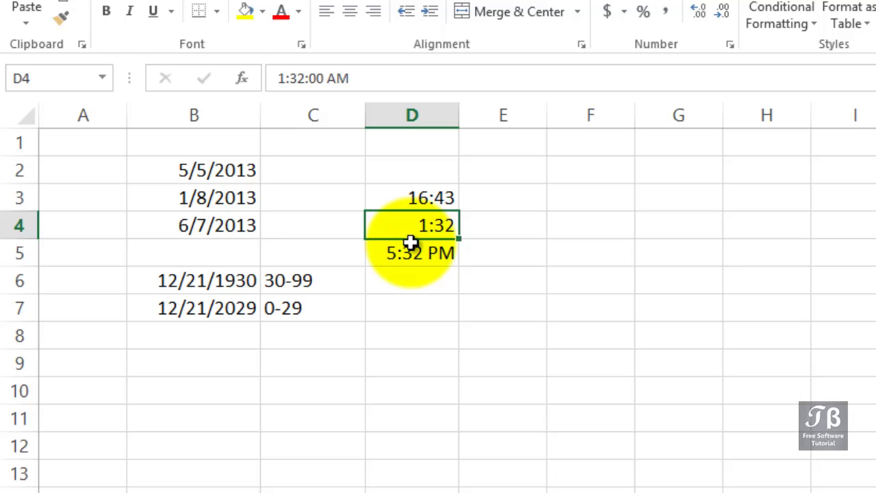
click(410, 244)
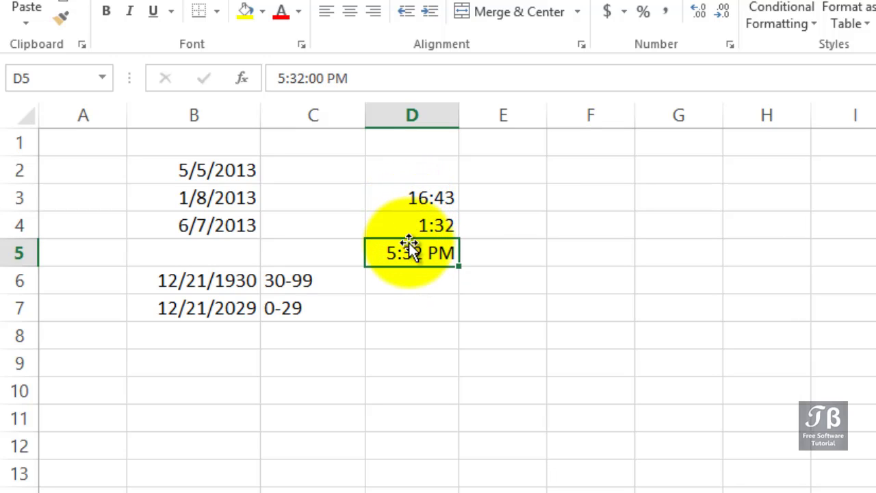
click(371, 79)
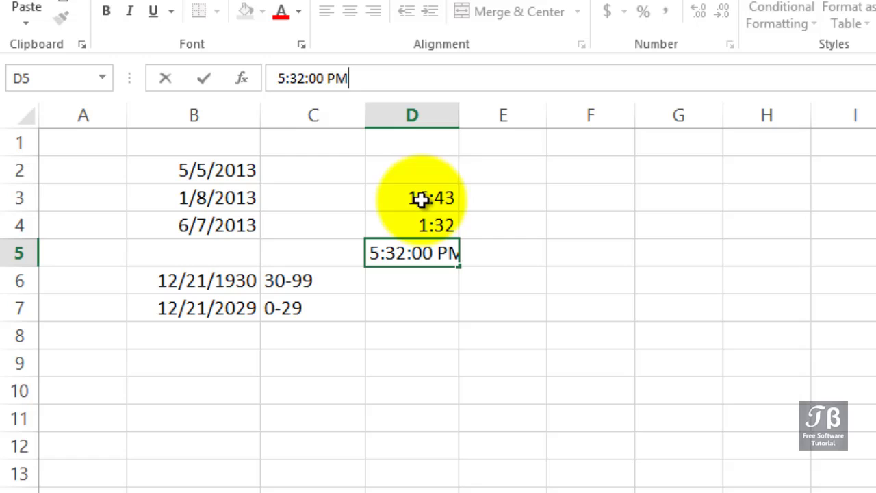
click(414, 220)
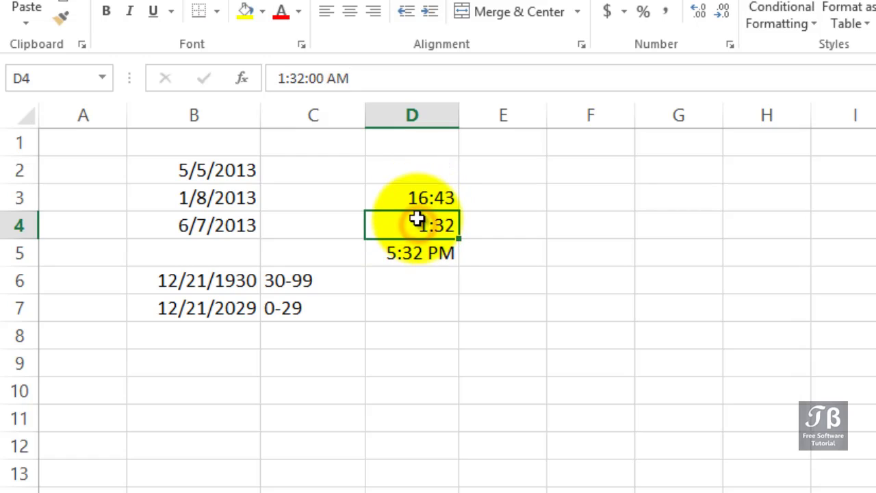
click(375, 78)
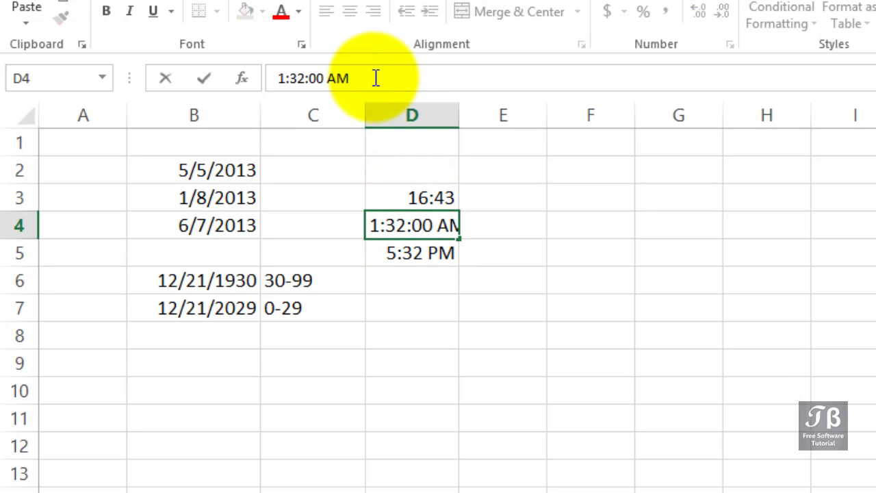
click(408, 197)
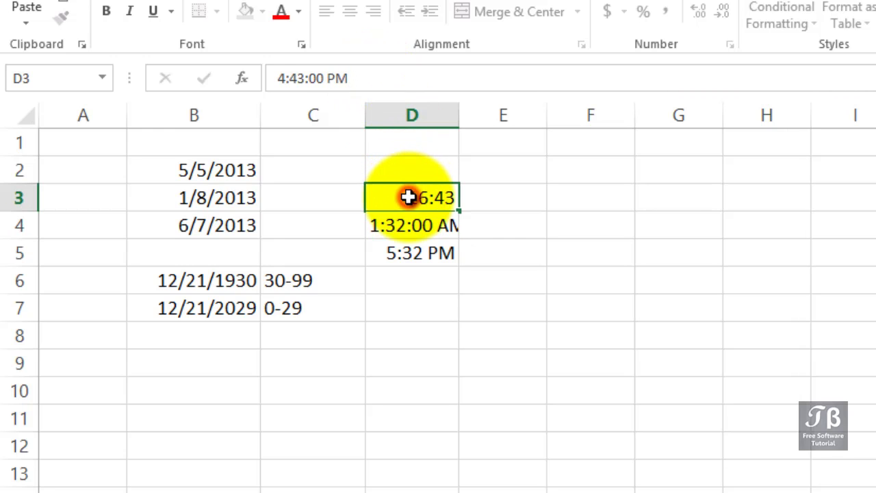
click(376, 78)
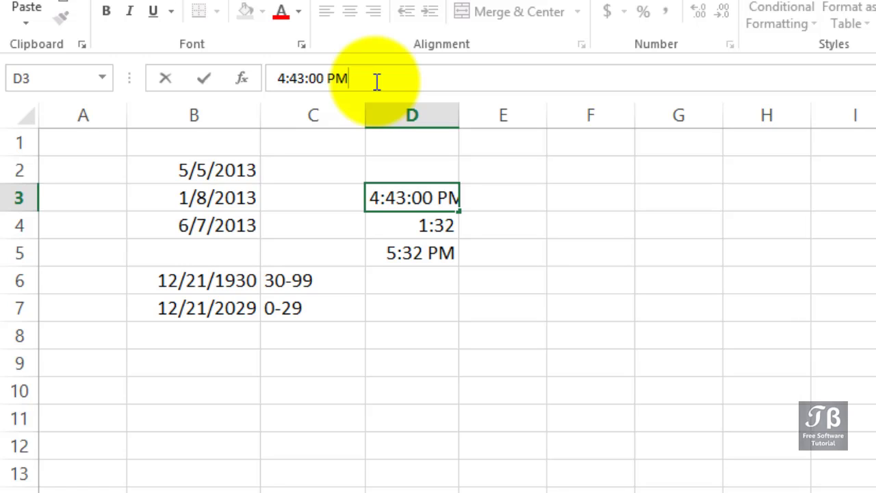
key(Return)
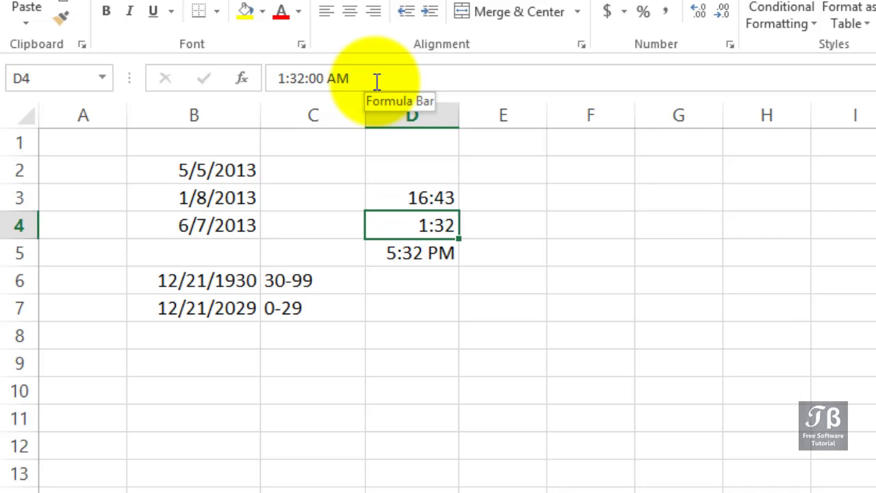